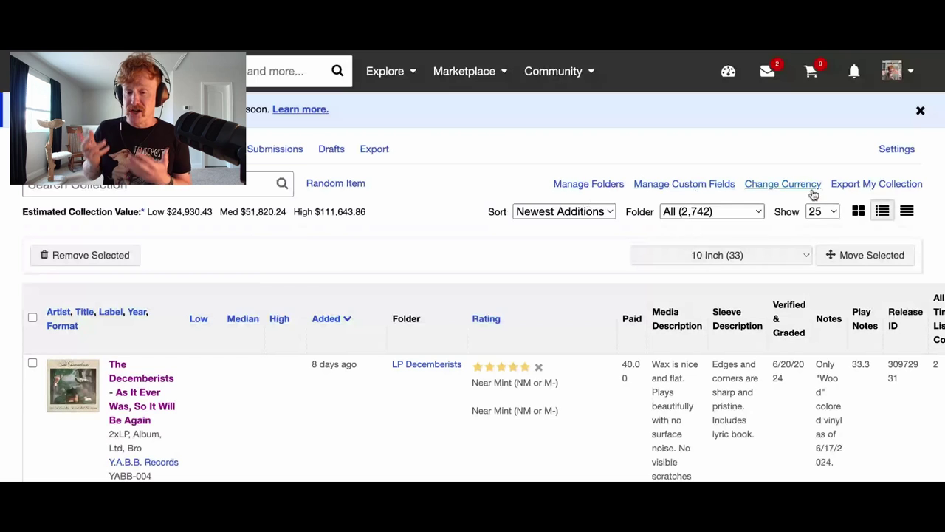
Go to Manage Custom Fields and scroll through the twelve note fields, from Paid to 2024 Listen Count
left_click(694, 186)
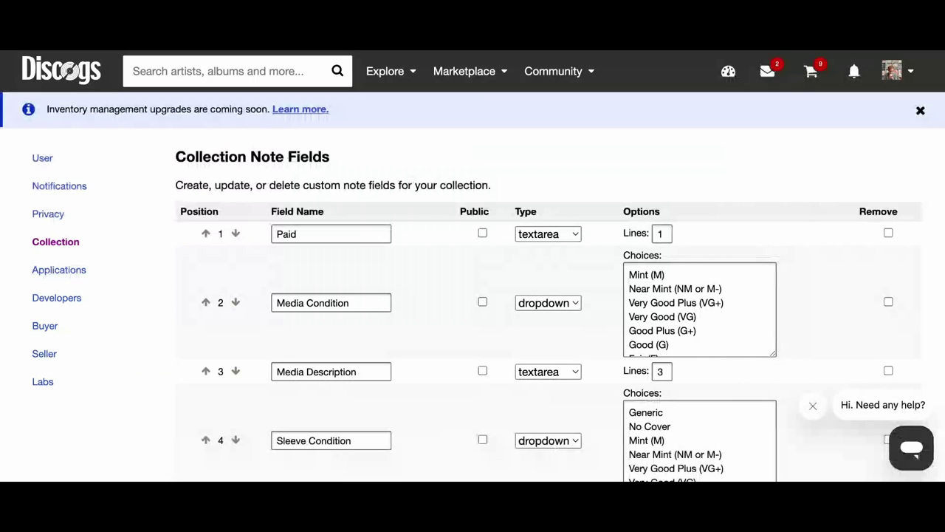
scroll(299, 257, "down", 1)
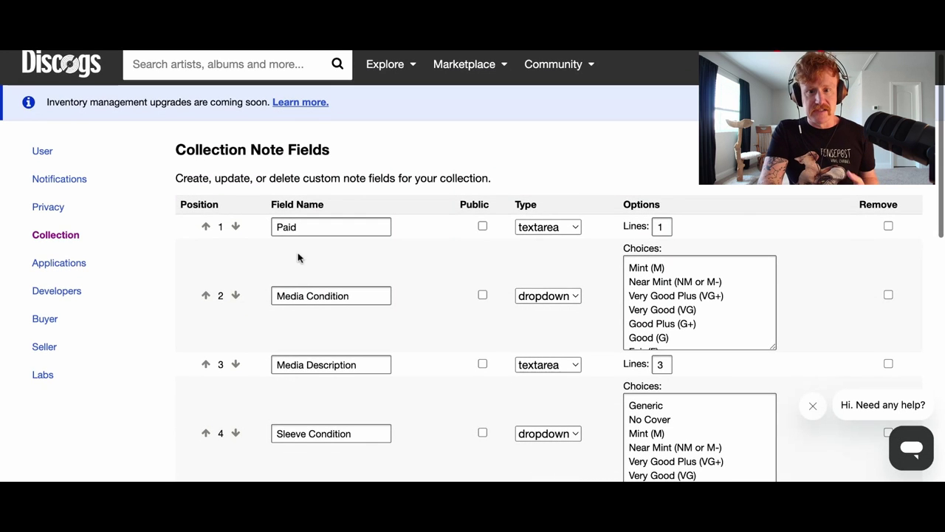
scroll(299, 257, "down", 5)
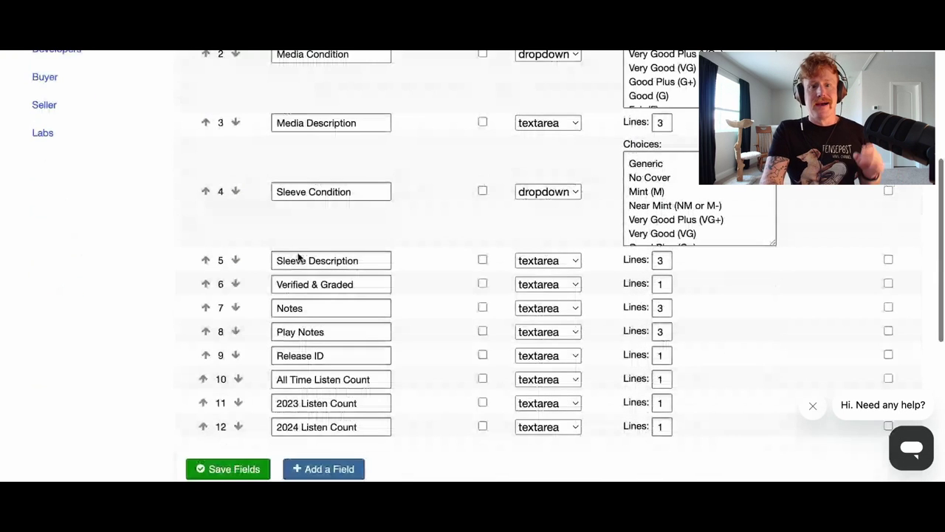
scroll(299, 257, "down", 2)
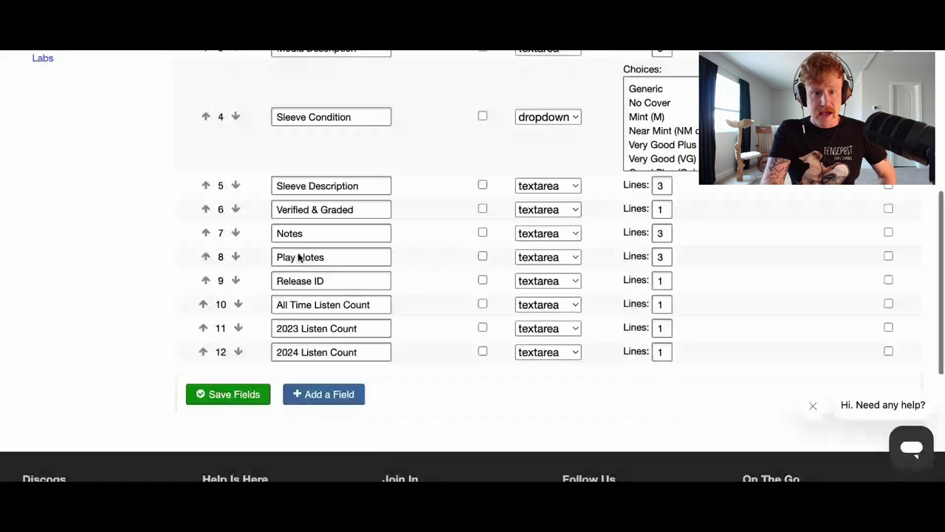
scroll(299, 257, "down", 1)
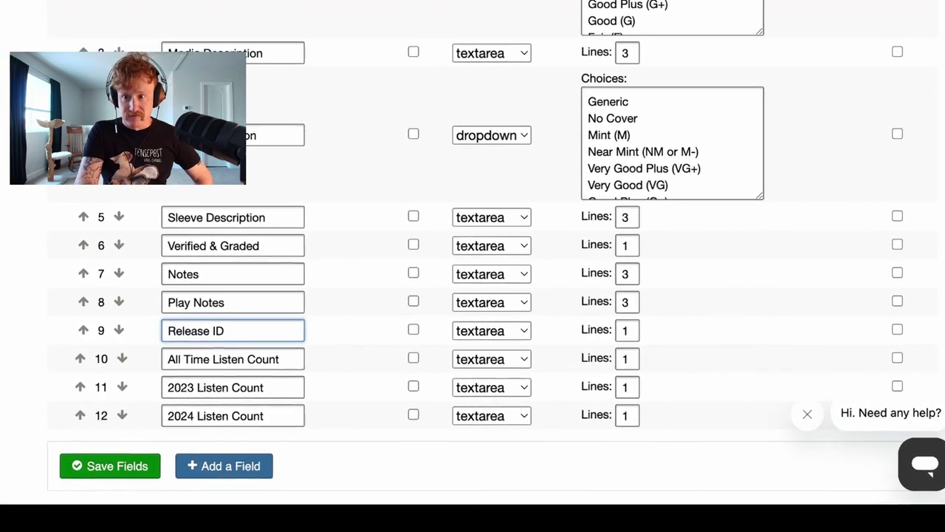
Mark the Release ID note field for removal and save the fields
left_click(898, 329)
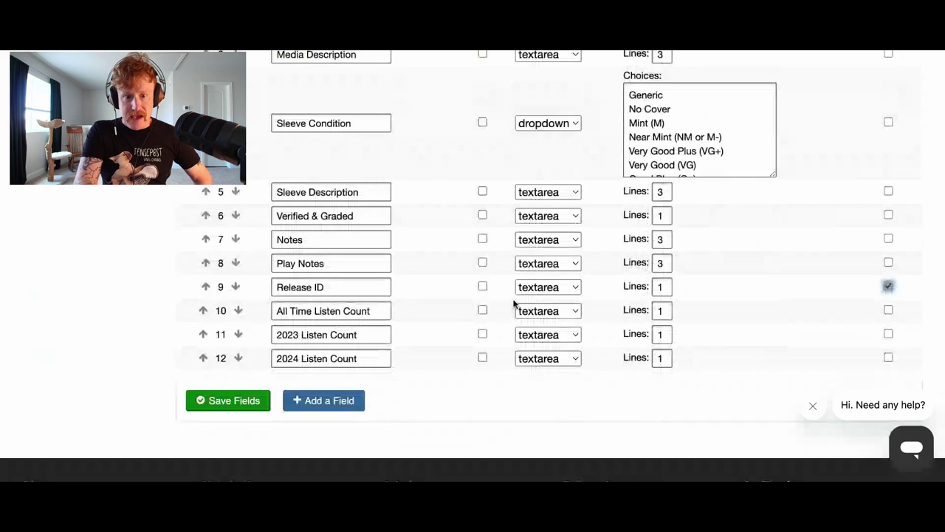
left_click(228, 401)
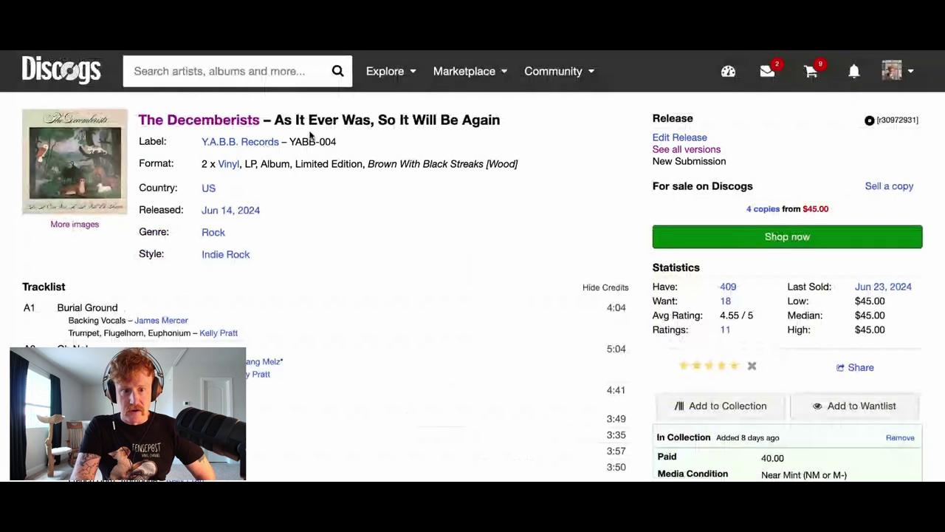
Check that the Decemberists release's In Collection panel no longer shows Release ID, then return to Manage Custom Fields
scroll(553, 323, "down", 5)
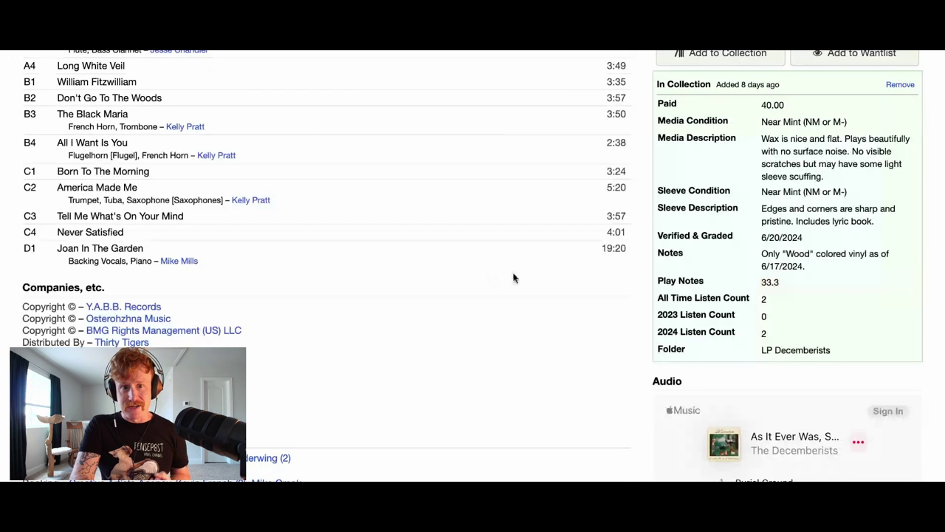
scroll(515, 278, "up", 5)
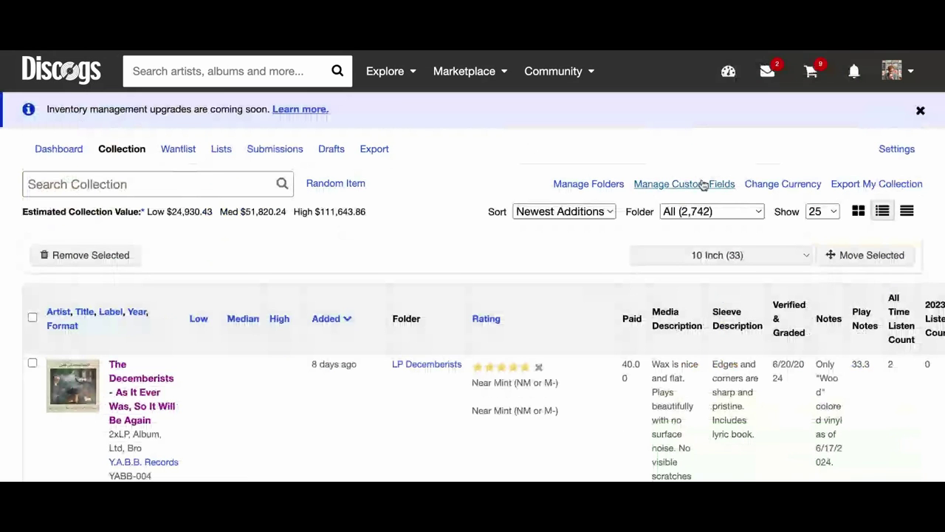
left_click(704, 185)
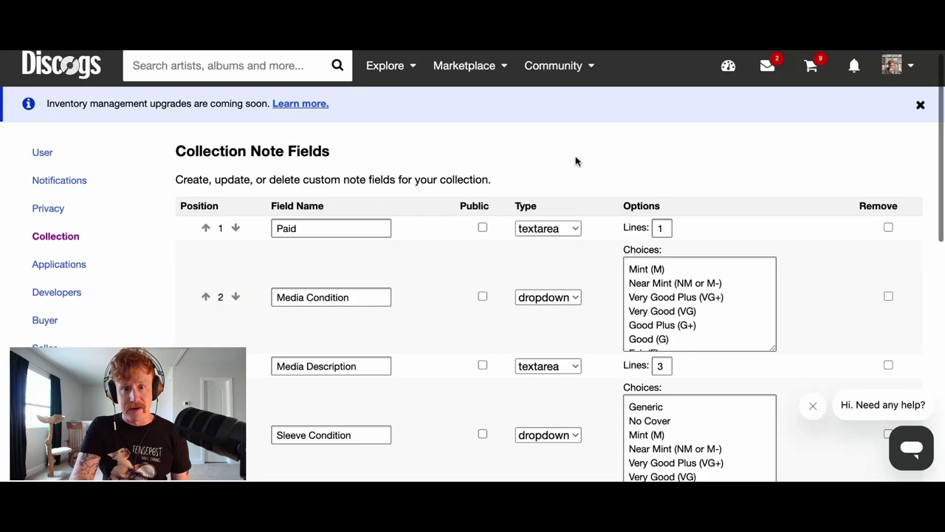
Add a new note field named '60 Second Review' with 5 lines and save it
scroll(577, 161, "down", 15)
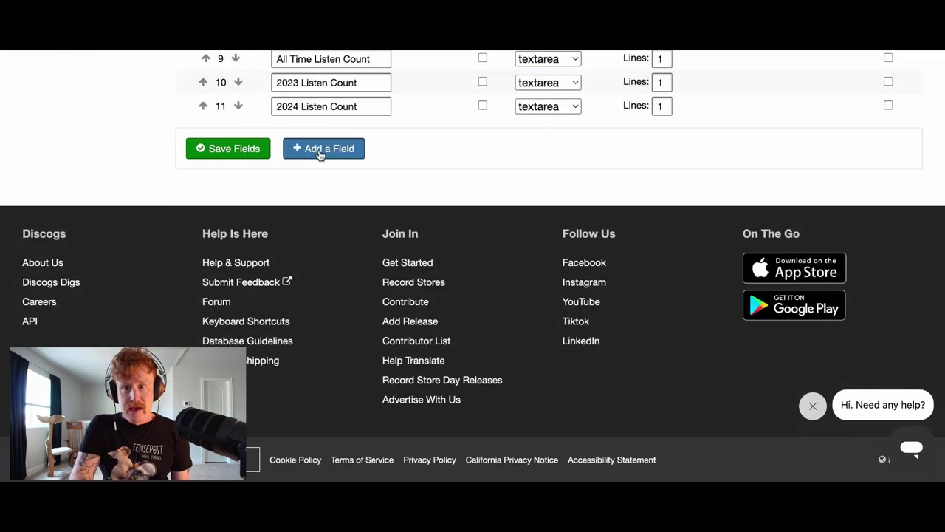
left_click(319, 151)
scroll(522, 166, "up", 1)
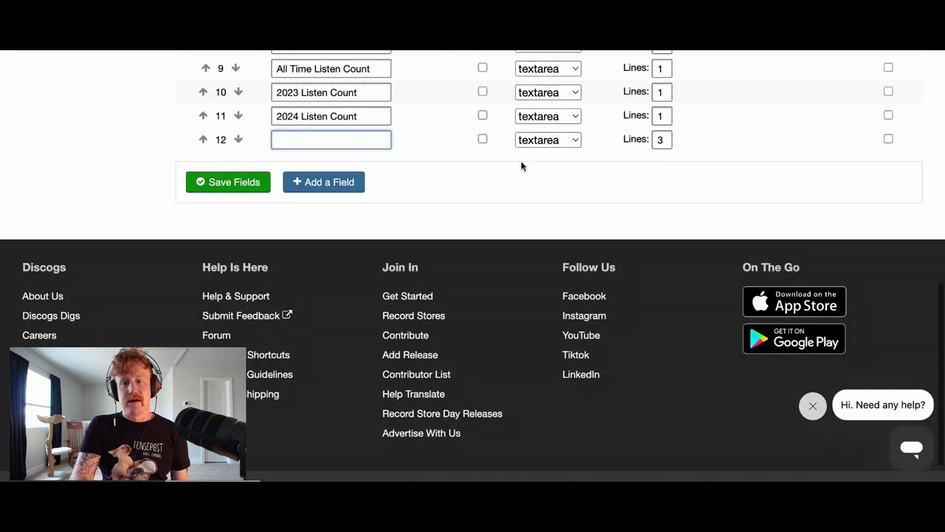
scroll(521, 166, "up", 1)
scroll(522, 166, "up", 1)
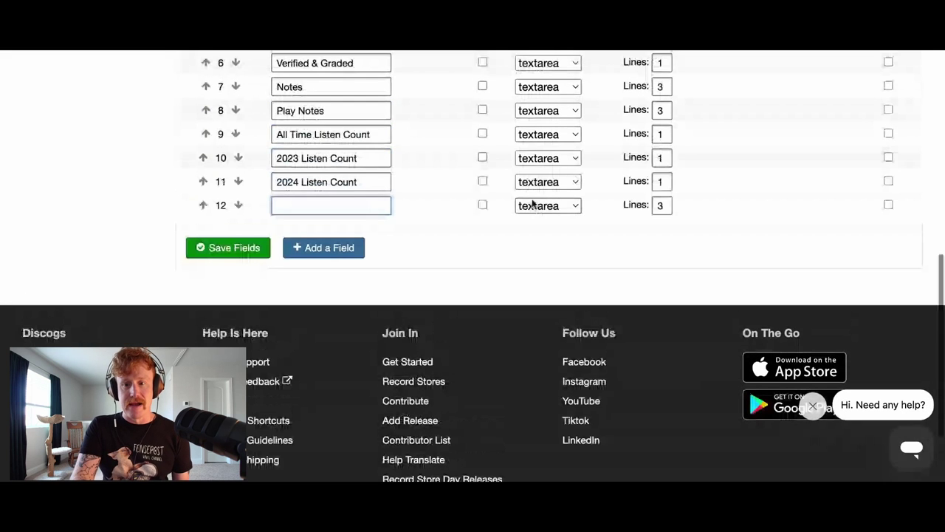
left_click(664, 200)
scroll(663, 200, "down", 1)
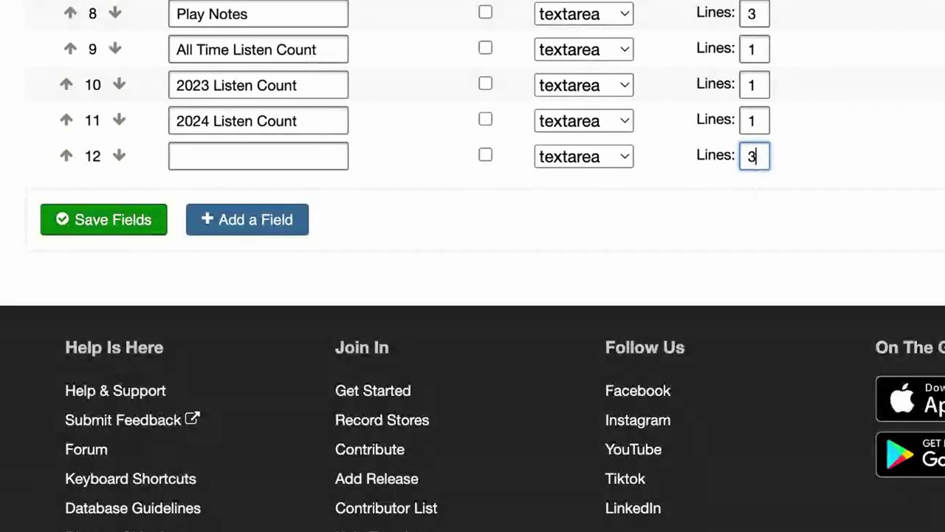
left_click(259, 156)
type("60 Second Review")
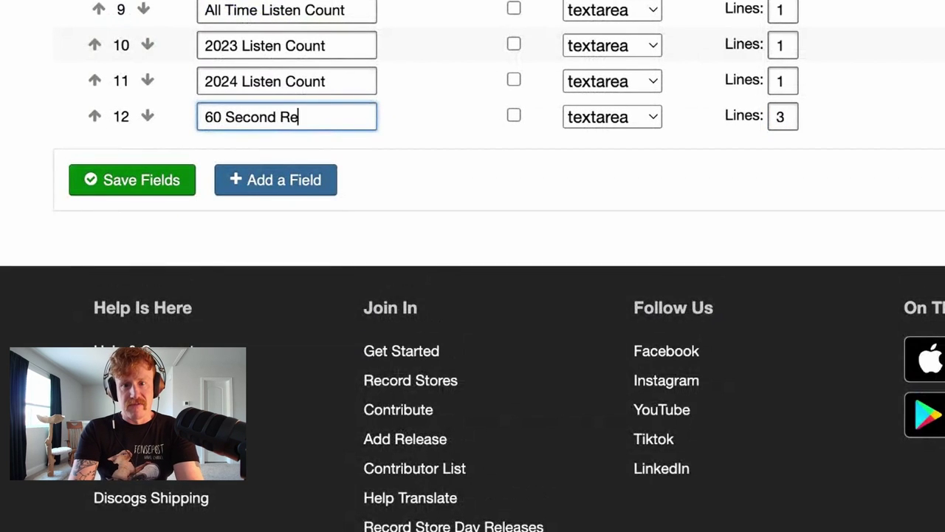
left_click(640, 118)
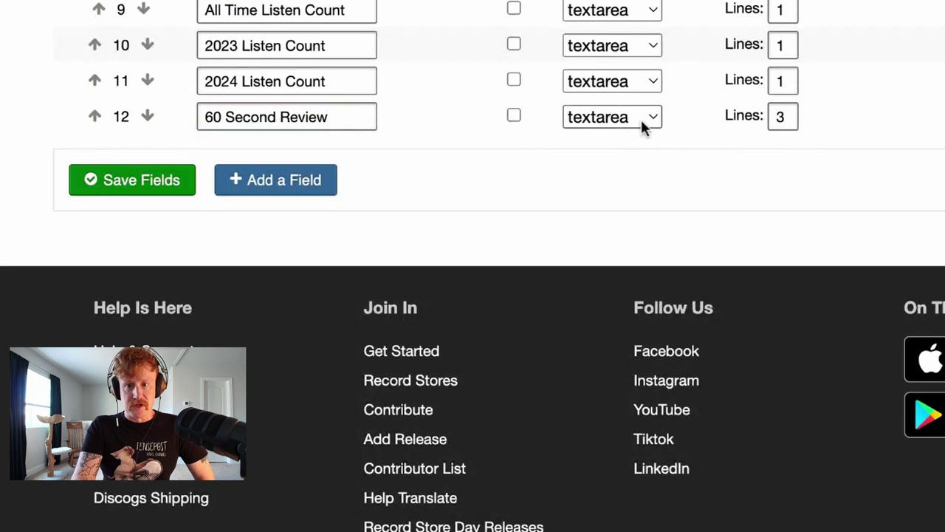
left_click(782, 118)
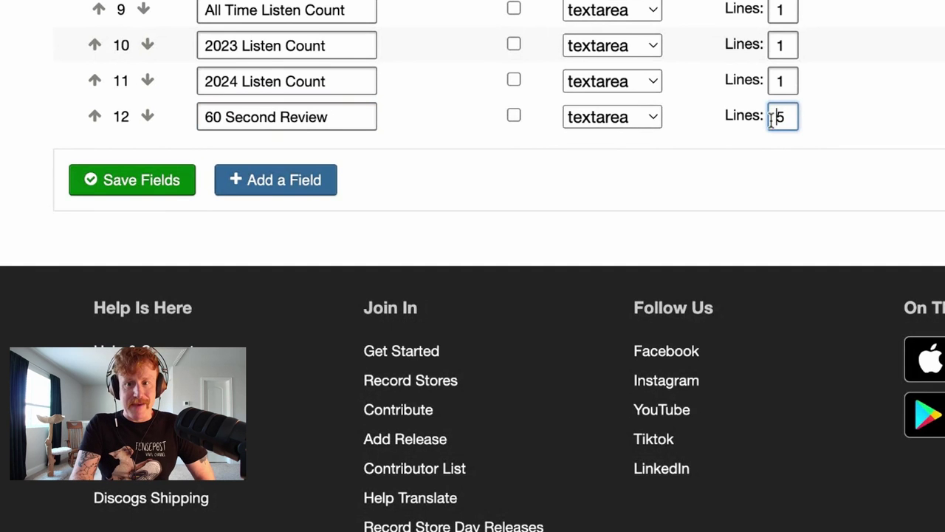
left_click(136, 183)
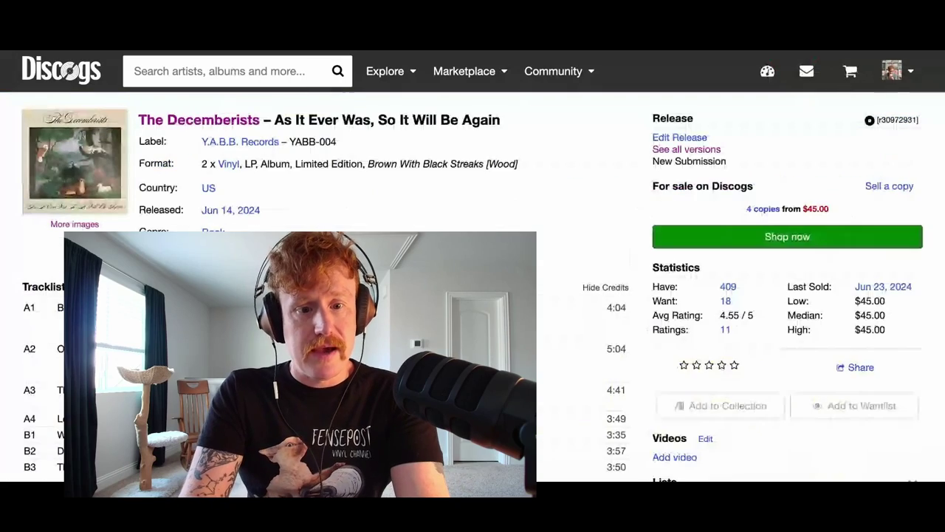
Edit the Decemberists release's 60 Second Review note and paste in the written review
scroll(565, 257, "down", 5)
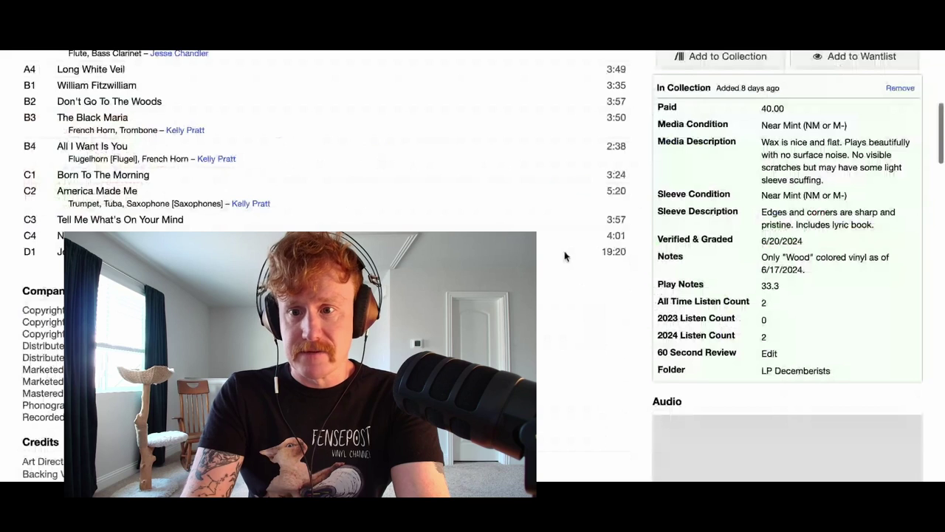
scroll(796, 126, "up", 1)
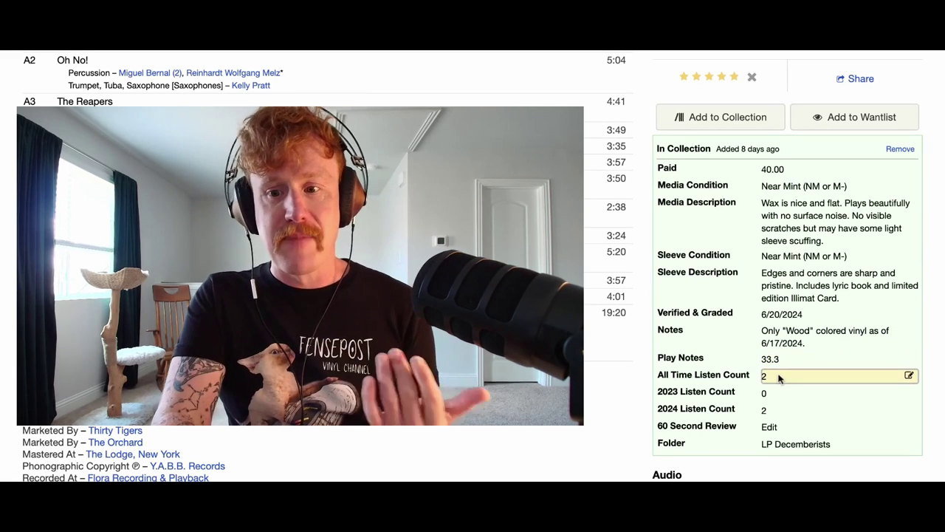
left_click(778, 428)
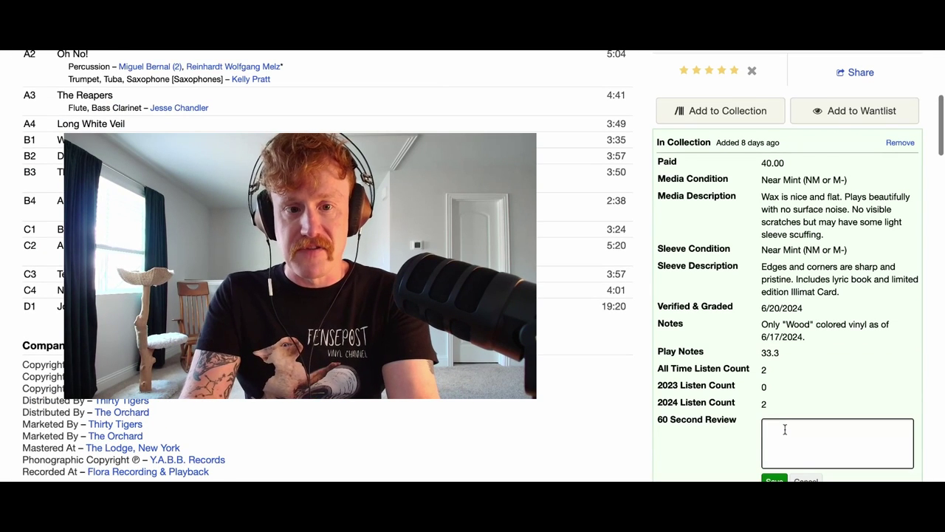
scroll(785, 429, "down", 2)
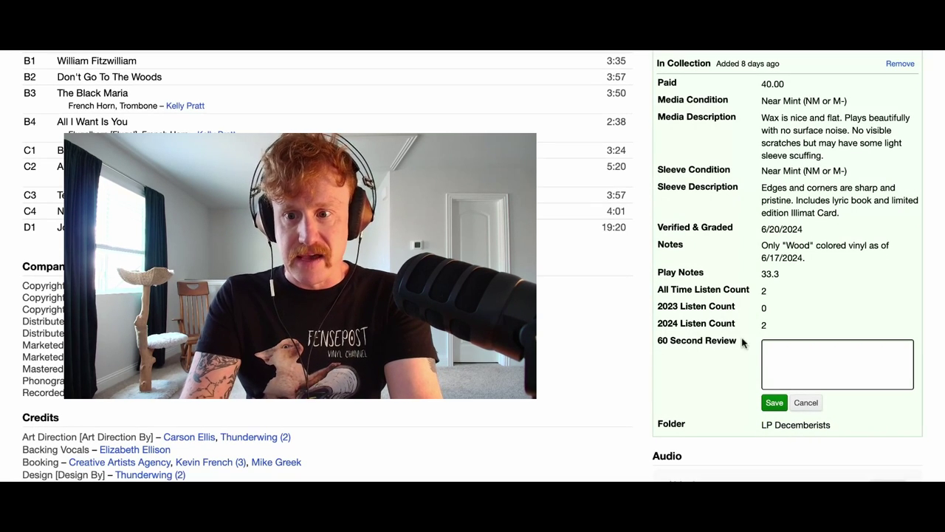
left_click(770, 345)
key("super+v")
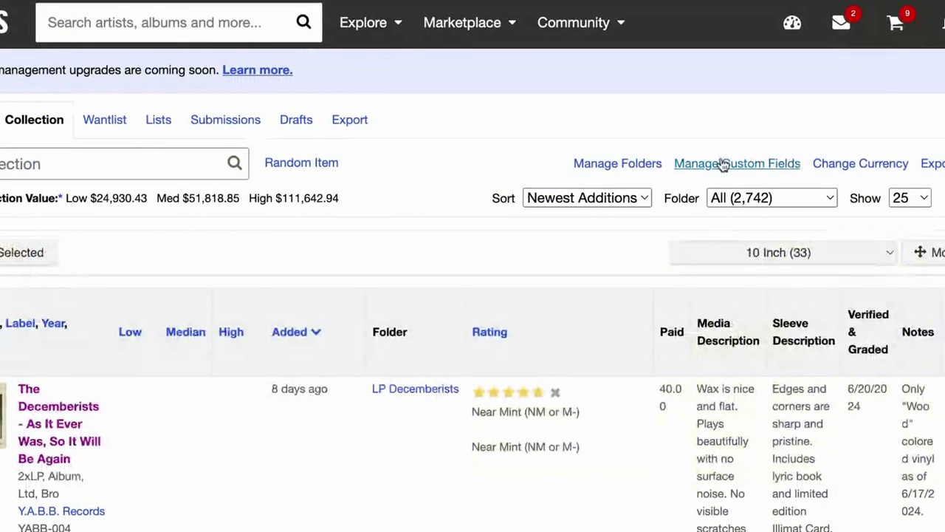
Change the 60 Second Review field's Lines from 5 to 10 and save the custom fields
left_click(723, 164)
scroll(491, 316, "down", 10)
scroll(491, 316, "up", 3)
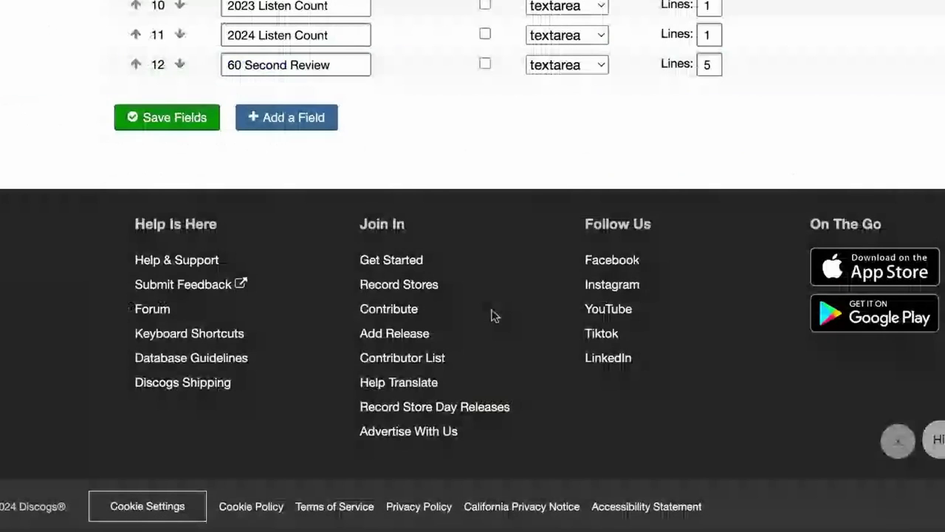
left_click(708, 209)
key("BackSpace")
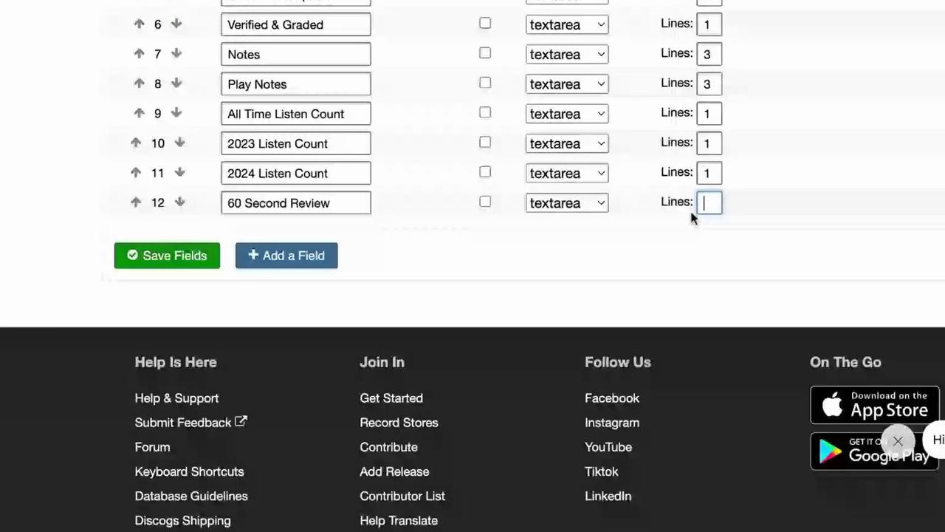
type("10")
left_click(188, 256)
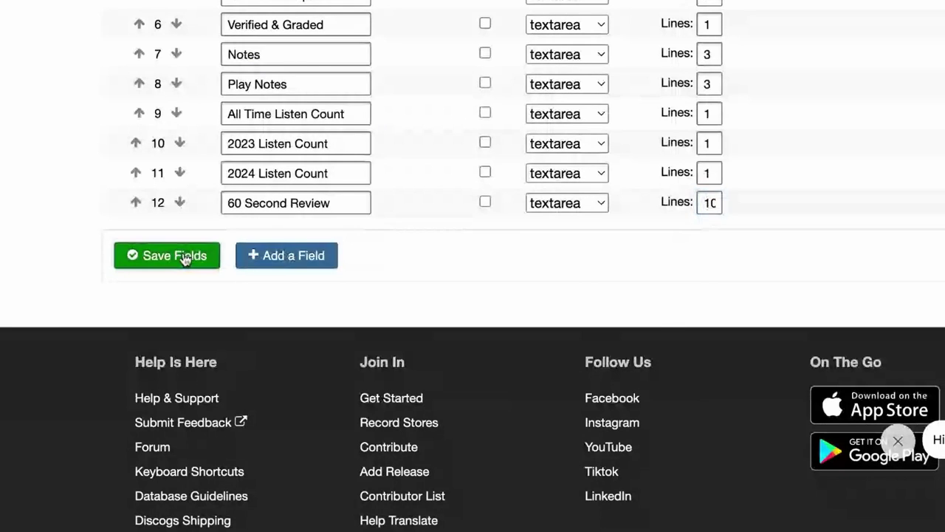
scroll(194, 288, "down", 1)
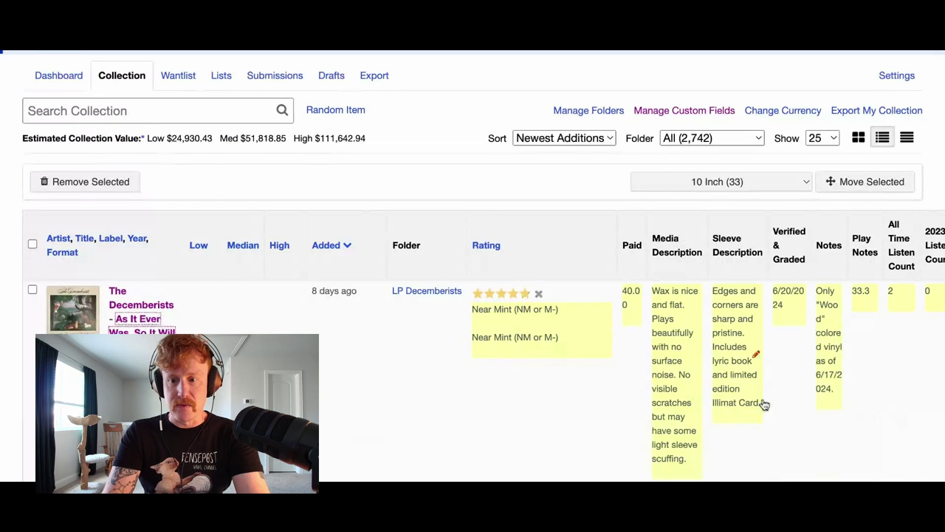
scroll(708, 401, "down", 1)
scroll(709, 397, "down", 10)
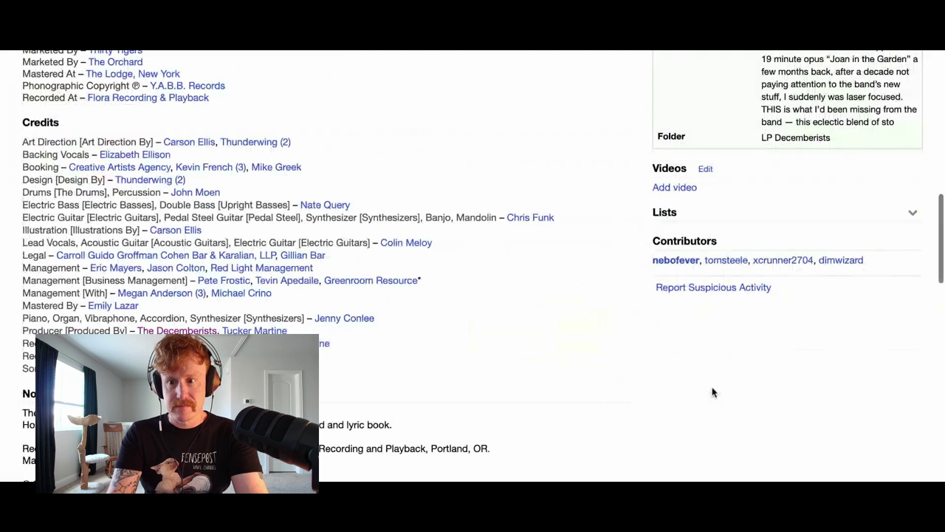
scroll(713, 392, "up", 2)
left_click(859, 203)
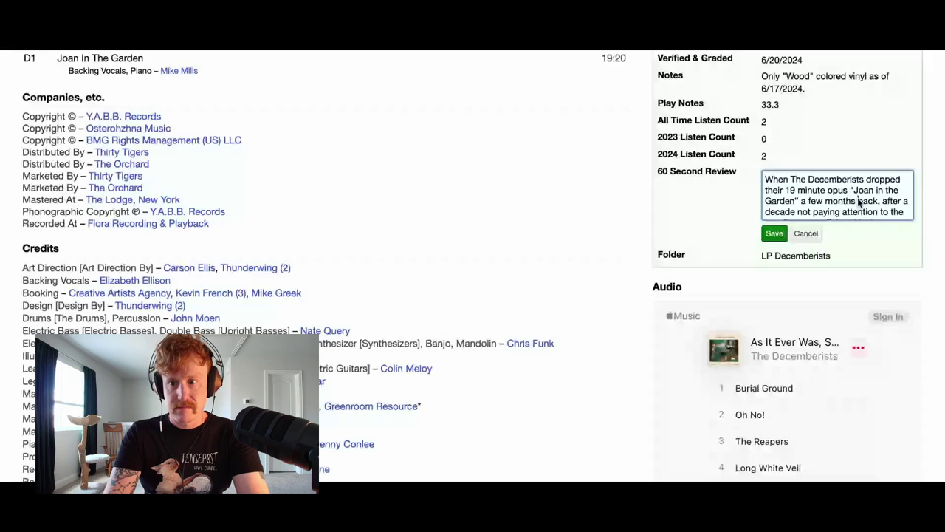
scroll(838, 198, "down", 2)
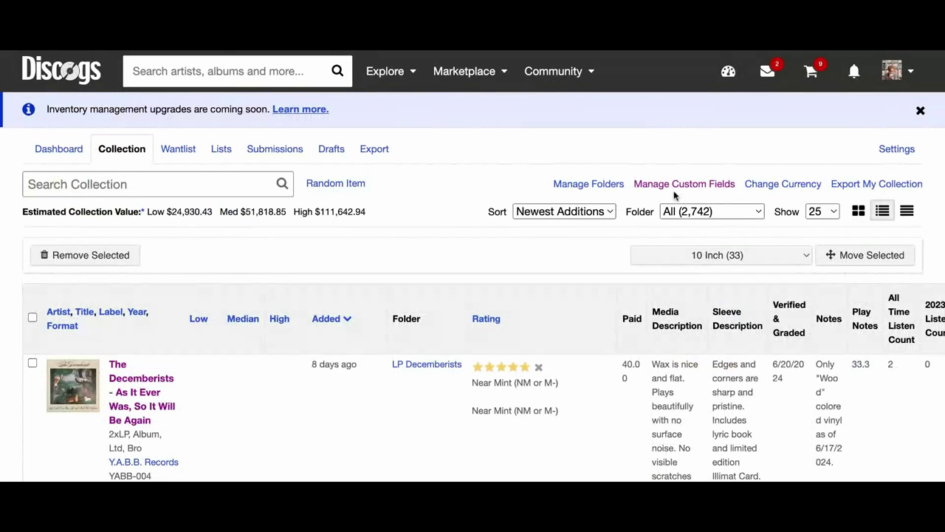
In Manage Custom Fields, change the 60 Second Review field's type to dropdown
left_click(708, 184)
scroll(654, 367, "down", 2)
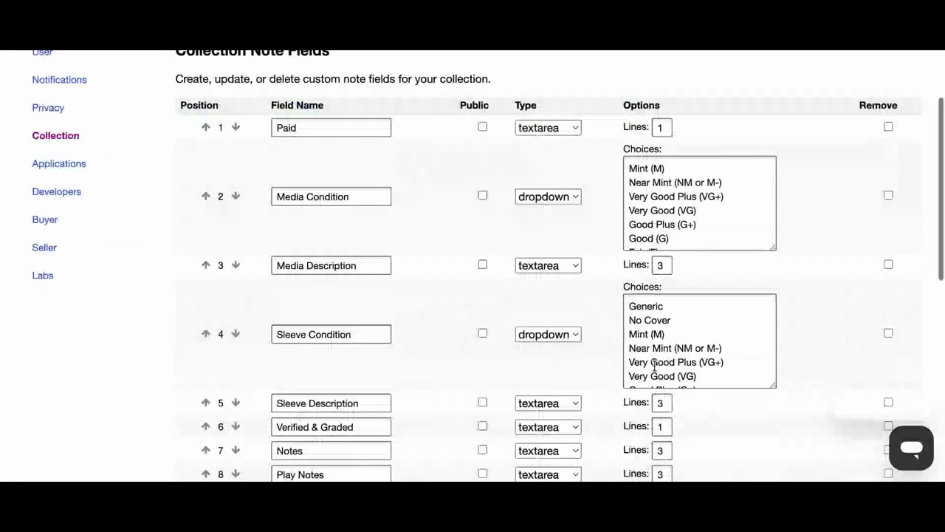
scroll(654, 367, "down", 5)
left_click(561, 387)
left_click(569, 399)
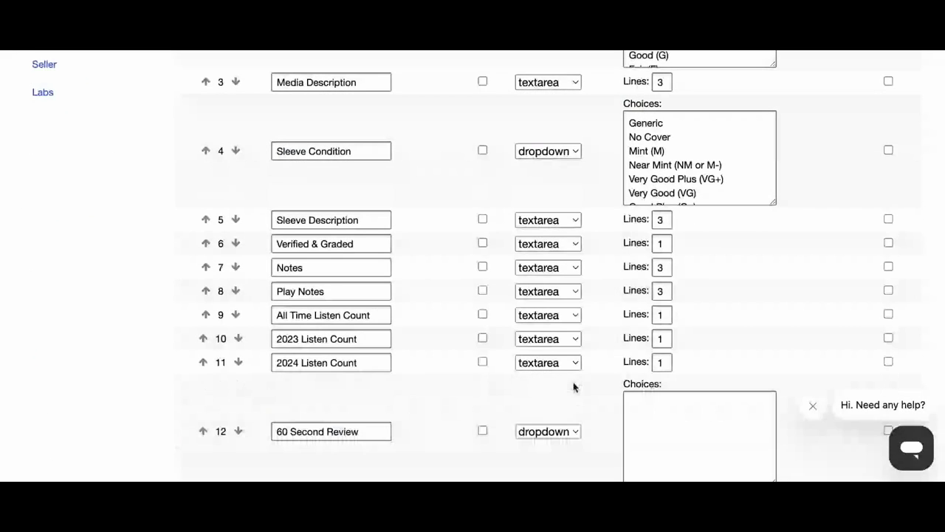
Enter Yes and No as its choices, following the Sleeve Condition format, and save
scroll(591, 399, "down", 2)
left_click(686, 378)
scroll(686, 378, "up", 5)
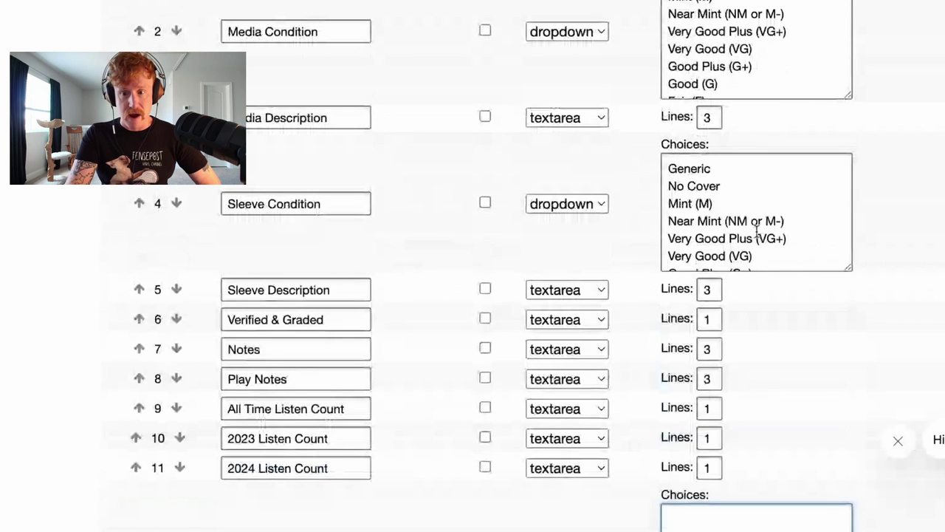
left_click(688, 167)
left_click(687, 186)
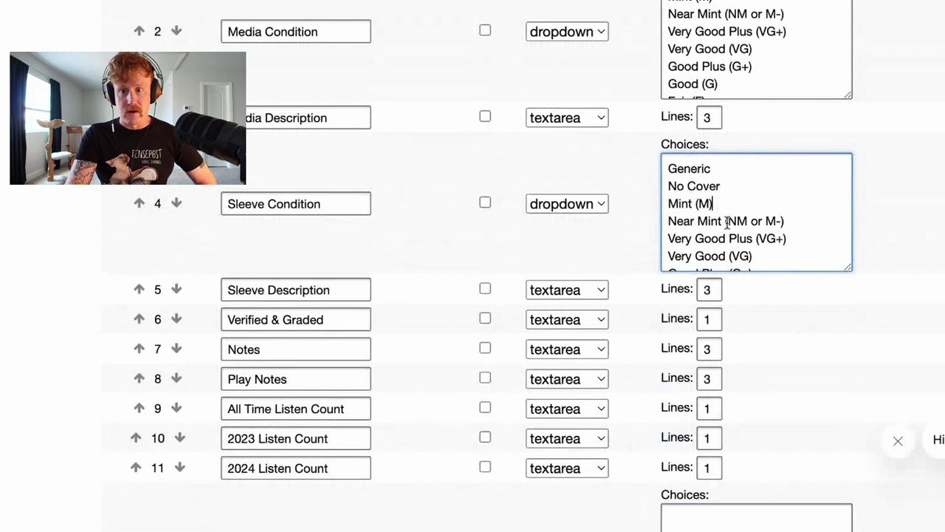
scroll(727, 257, "down", 3)
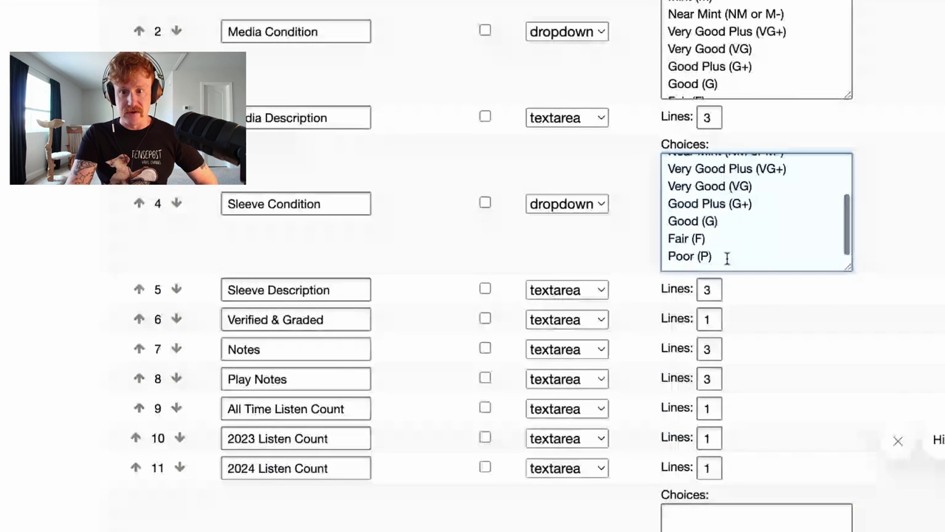
scroll(726, 258, "down", 2)
scroll(720, 284, "down", 3)
left_click(708, 308)
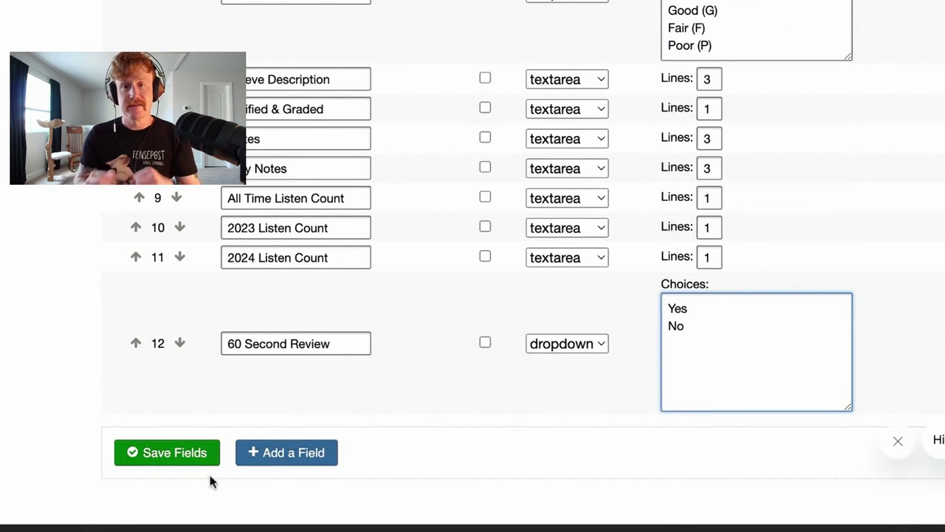
left_click(167, 453)
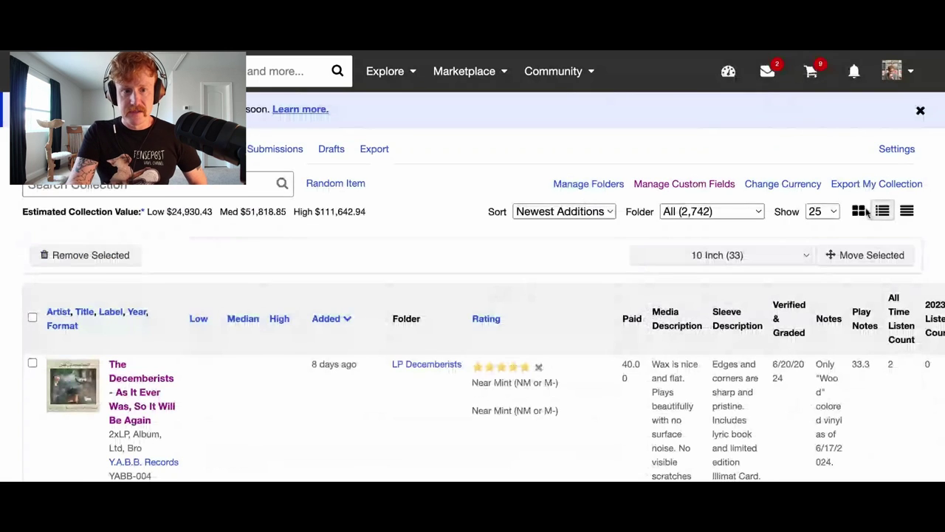
Open the DIIV – Frog In Boiling Water release and set its 60 Second Review to Yes
left_click(144, 413)
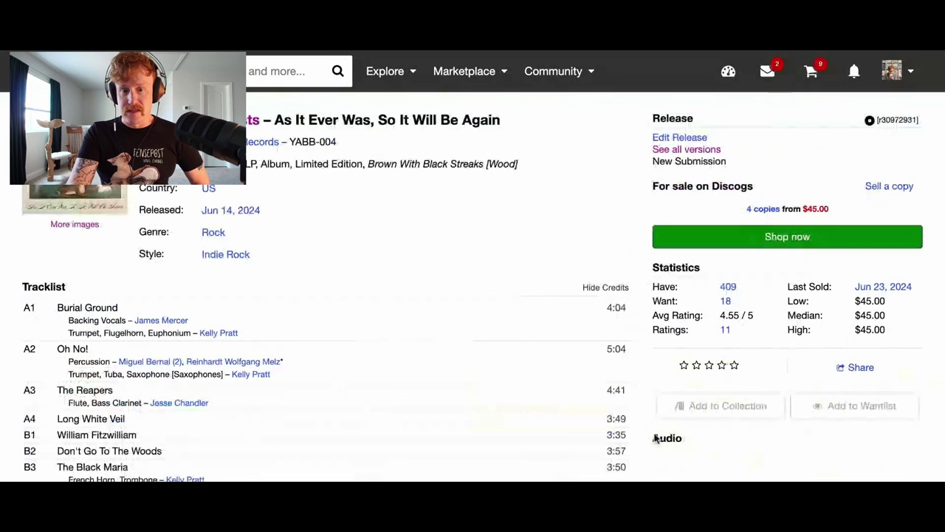
scroll(730, 383, "down", 5)
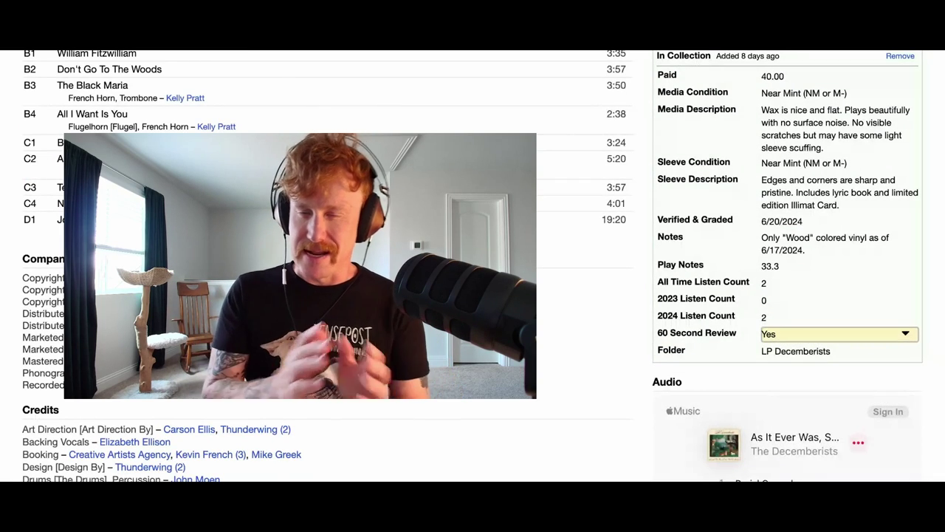
scroll(640, 298, "up", 3)
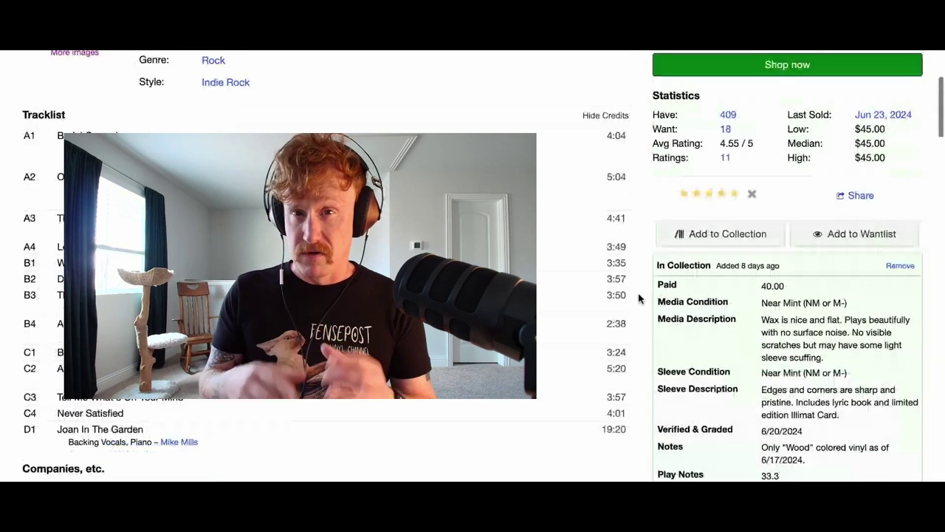
scroll(639, 299, "up", 3)
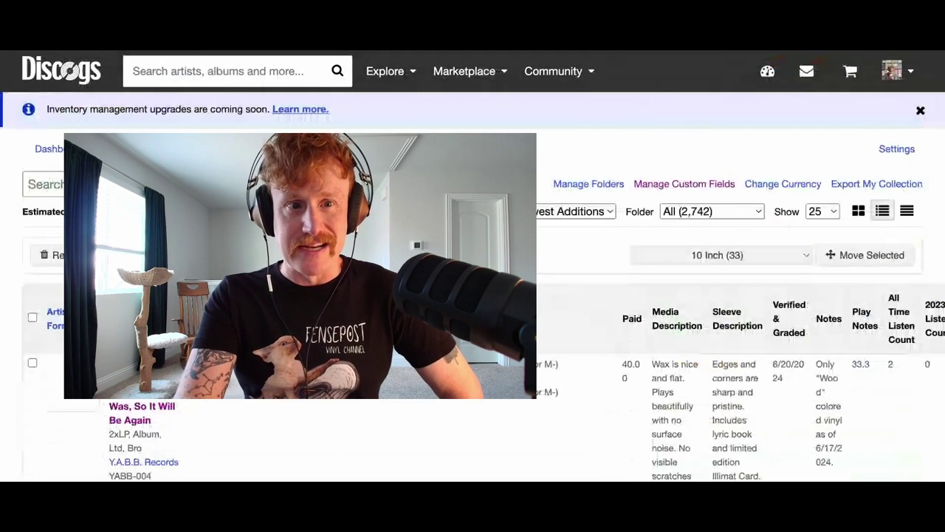
scroll(168, 447, "down", 2)
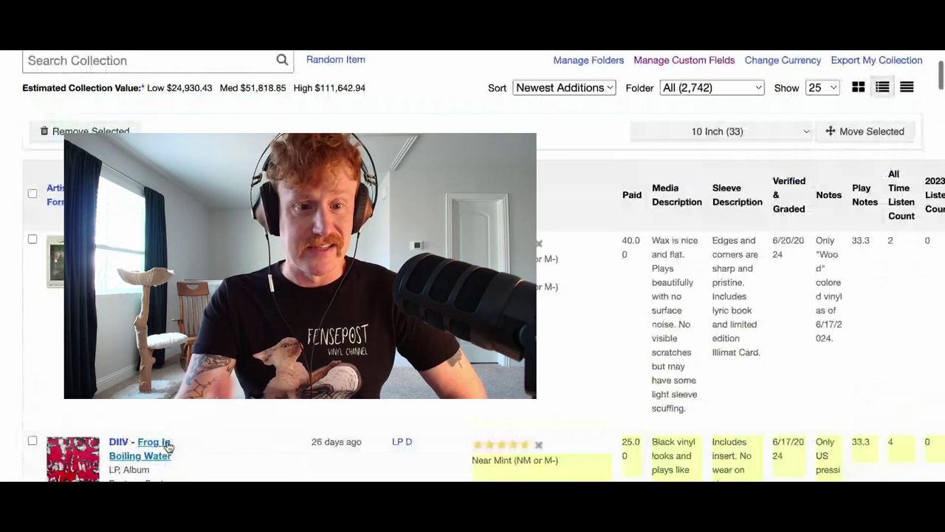
left_click(169, 446)
scroll(472, 288, "down", 4)
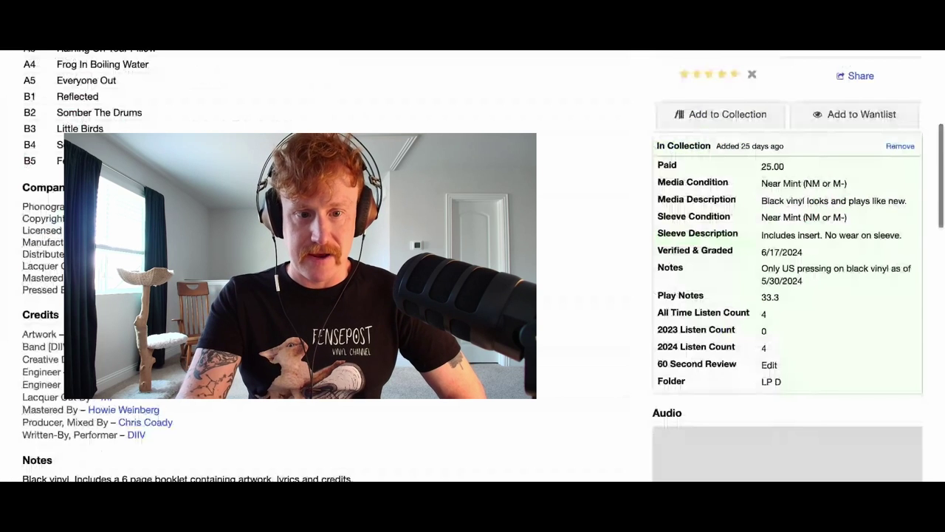
scroll(473, 288, "down", 1)
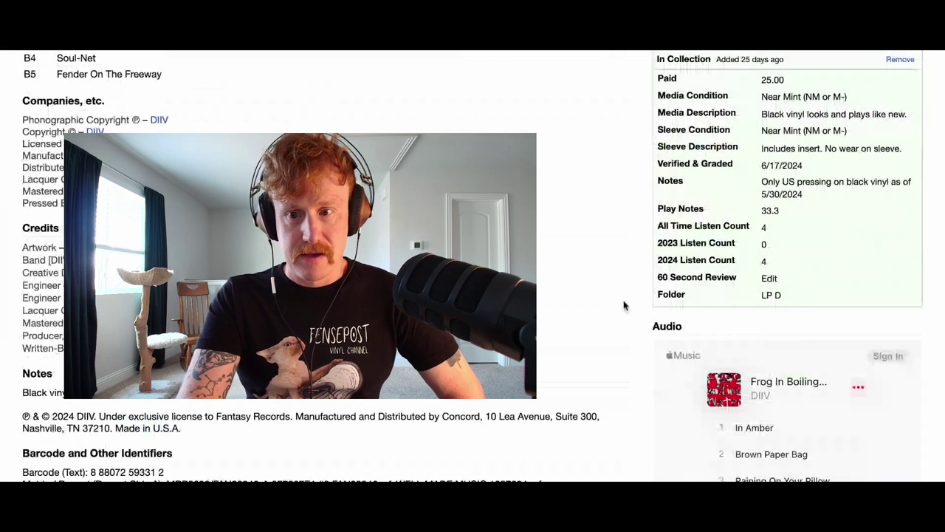
left_click(822, 283)
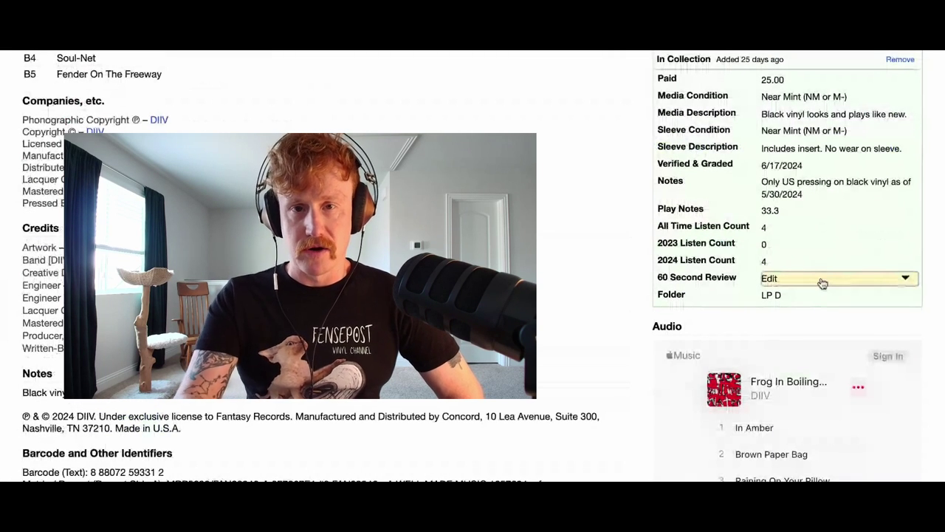
left_click(617, 251)
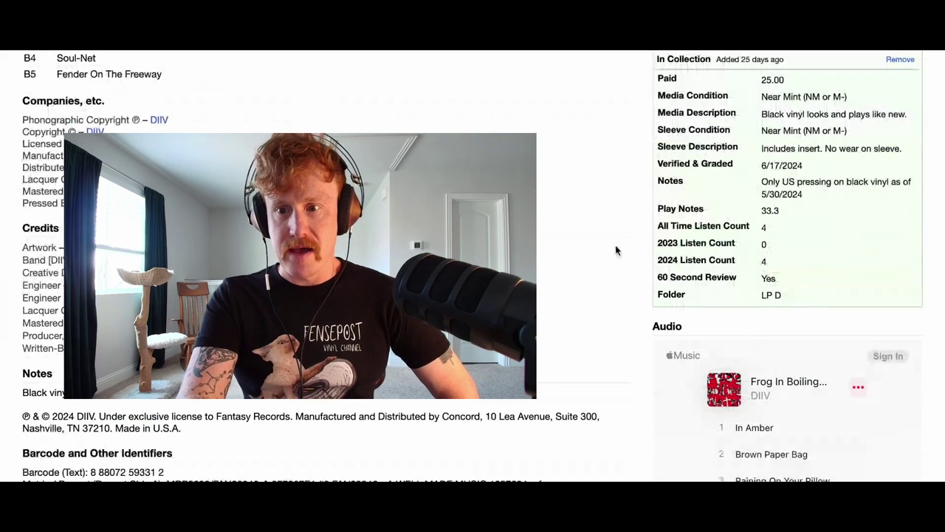